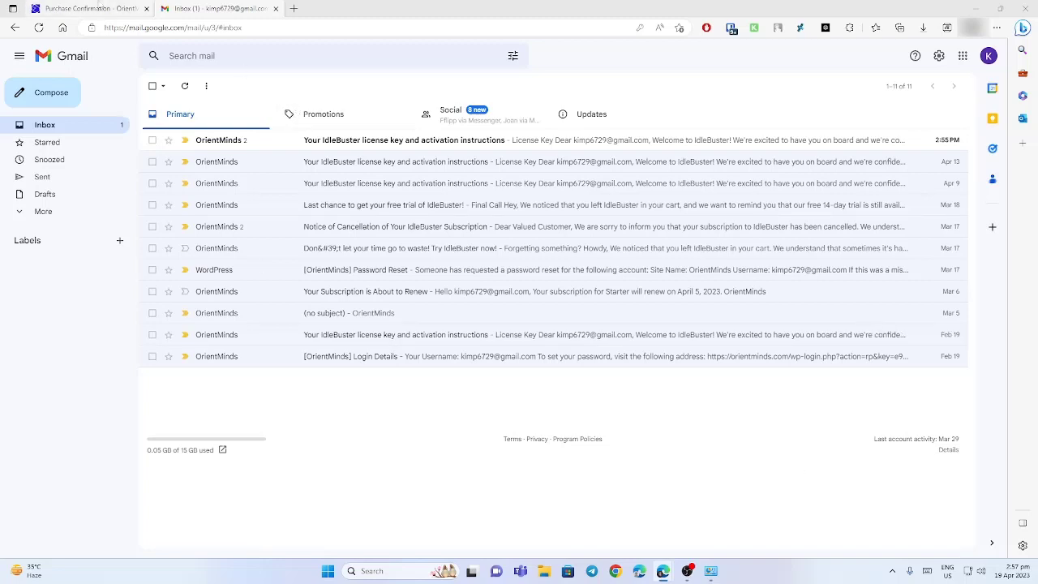
Look over the Purchase Confirmation order page
left_click(99, 7)
scroll(549, 271, "up", 2)
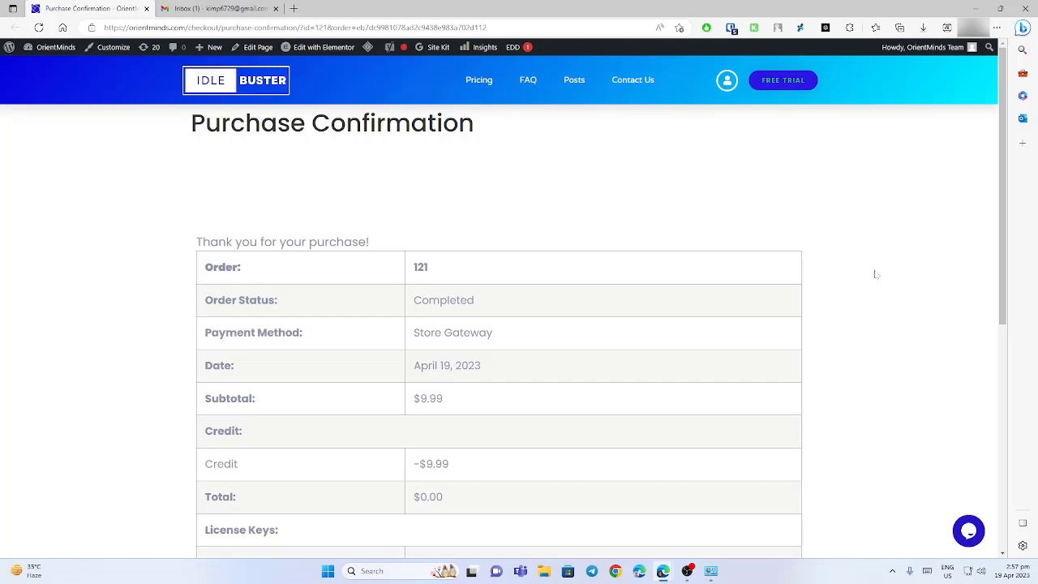
scroll(369, 207, "down", 5)
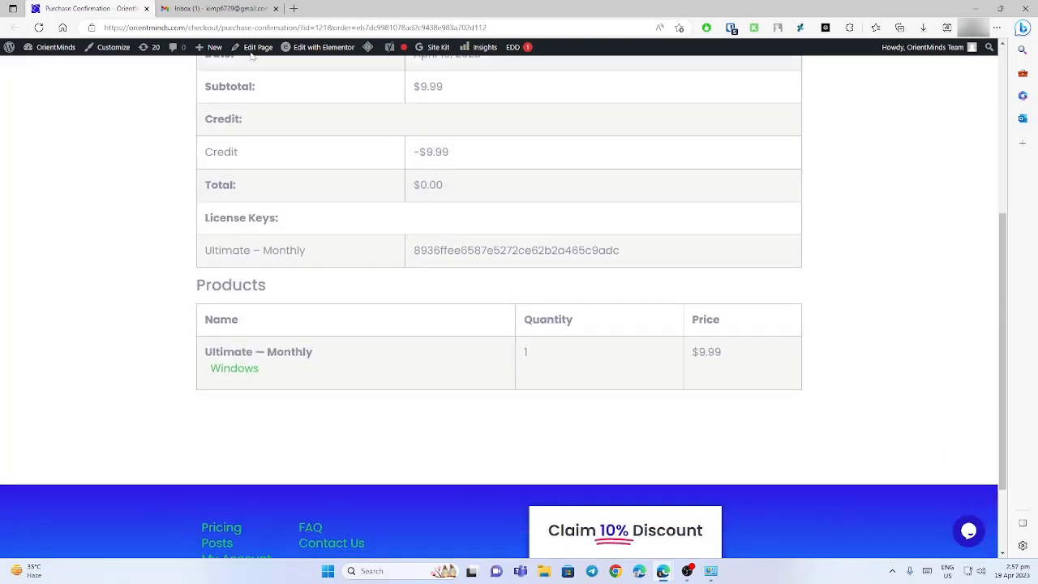
Back in Gmail, open the latest IdleBuster license key email and find the key
left_click(240, 8)
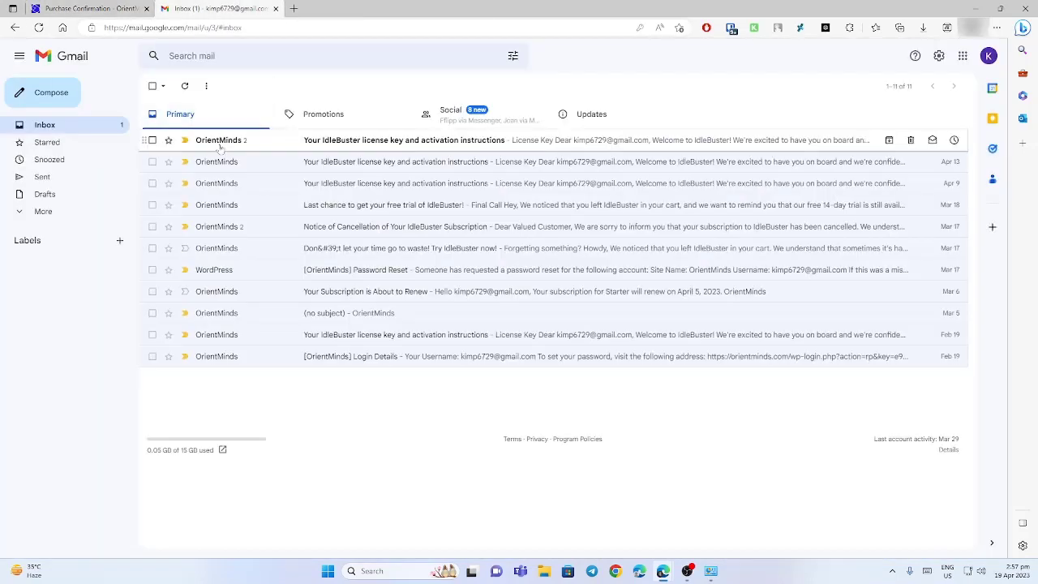
mouse_move(320, 145)
left_click(320, 146)
scroll(486, 351, "down", 3)
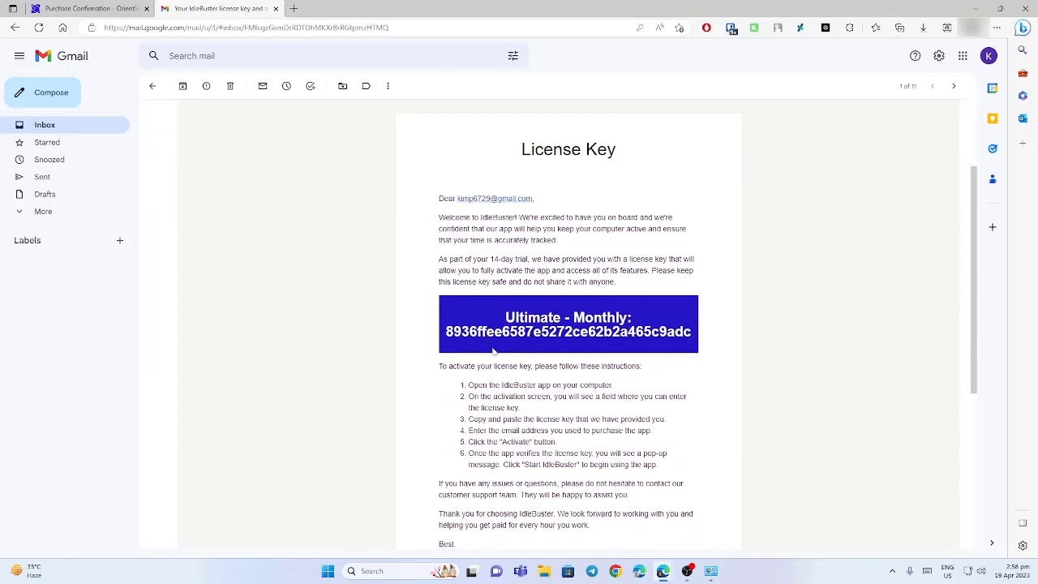
left_click_drag(446, 332, 711, 348)
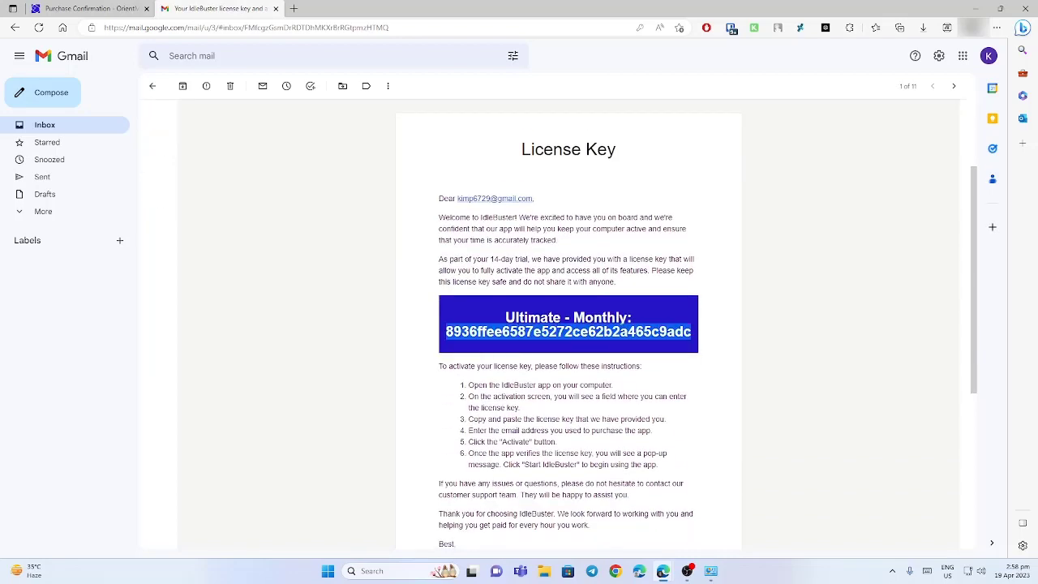
left_click(716, 336)
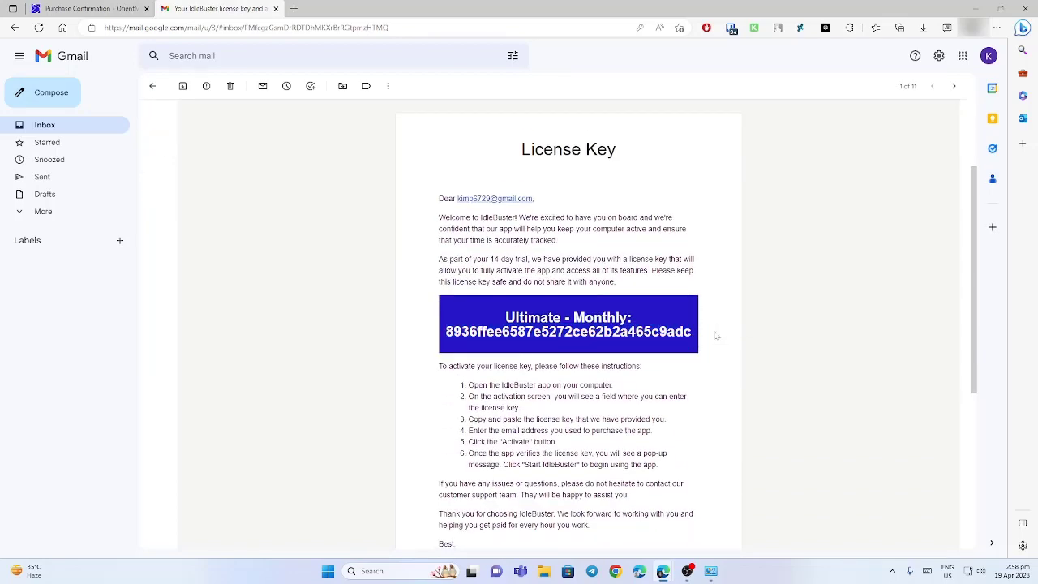
scroll(717, 336, "down", 2)
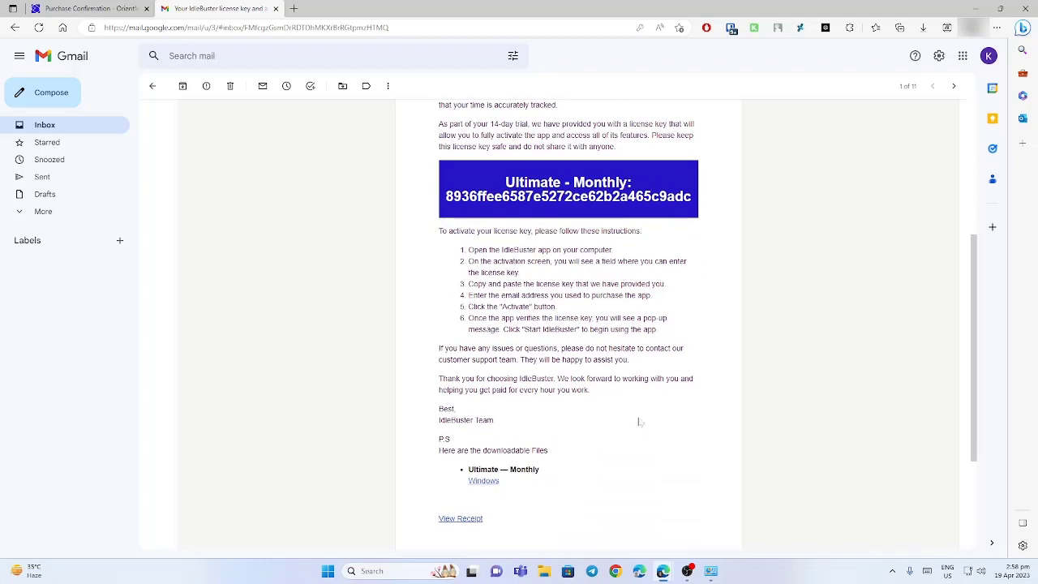
Check the Spam folder for messages, then return to the inbox
left_click(51, 215)
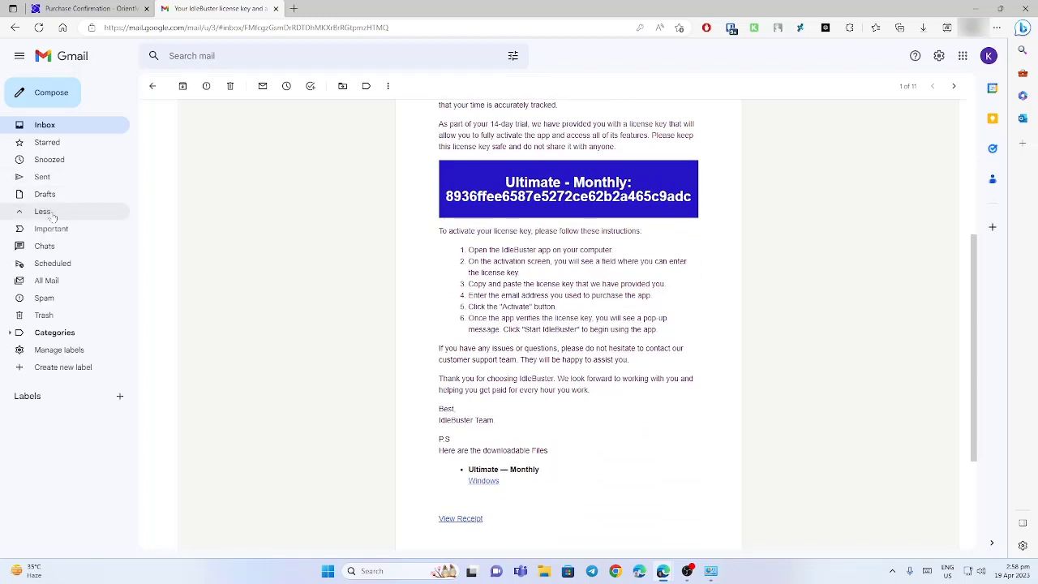
left_click(76, 301)
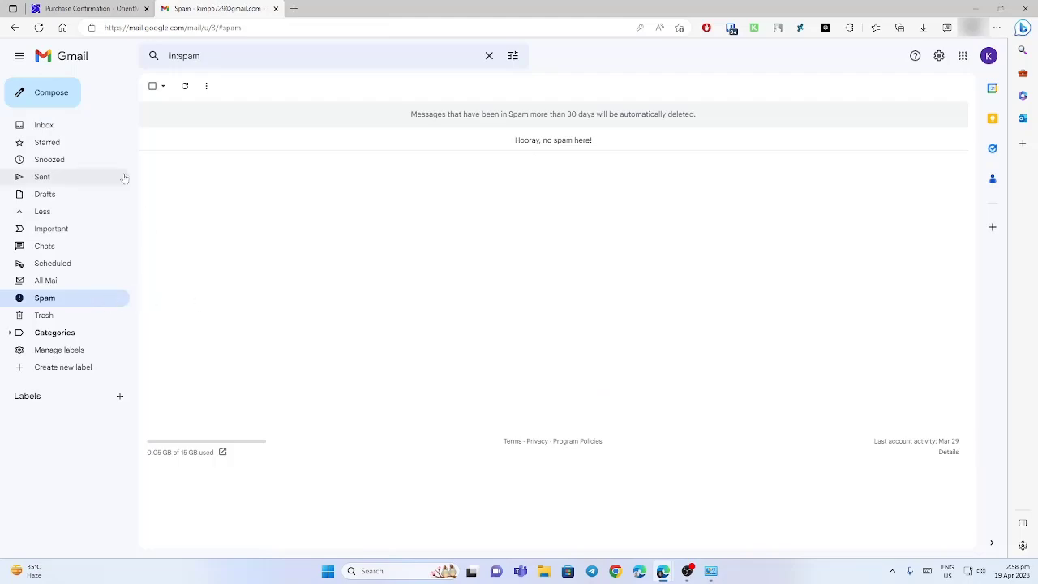
left_click(65, 126)
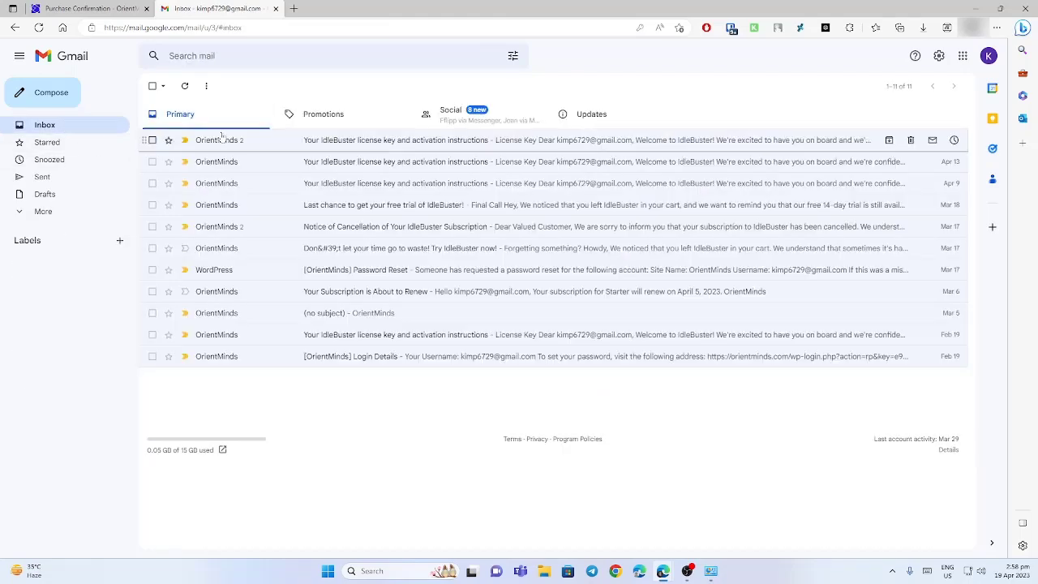
Reopen the license email, scroll to the downloadable files, then return to the order page
left_click(246, 140)
scroll(742, 377, "down", 3)
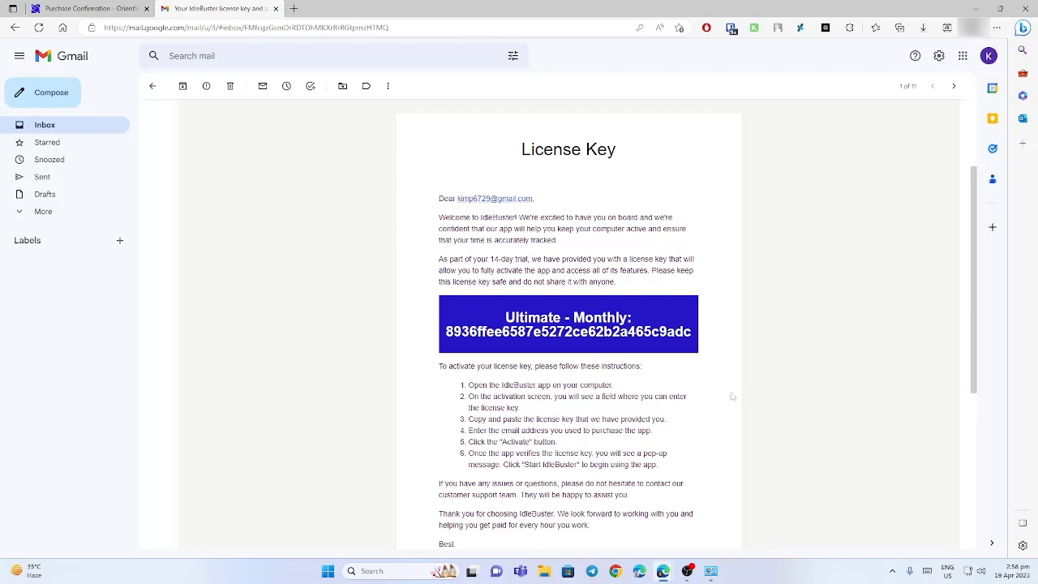
scroll(732, 396, "down", 3)
scroll(734, 396, "down", 3)
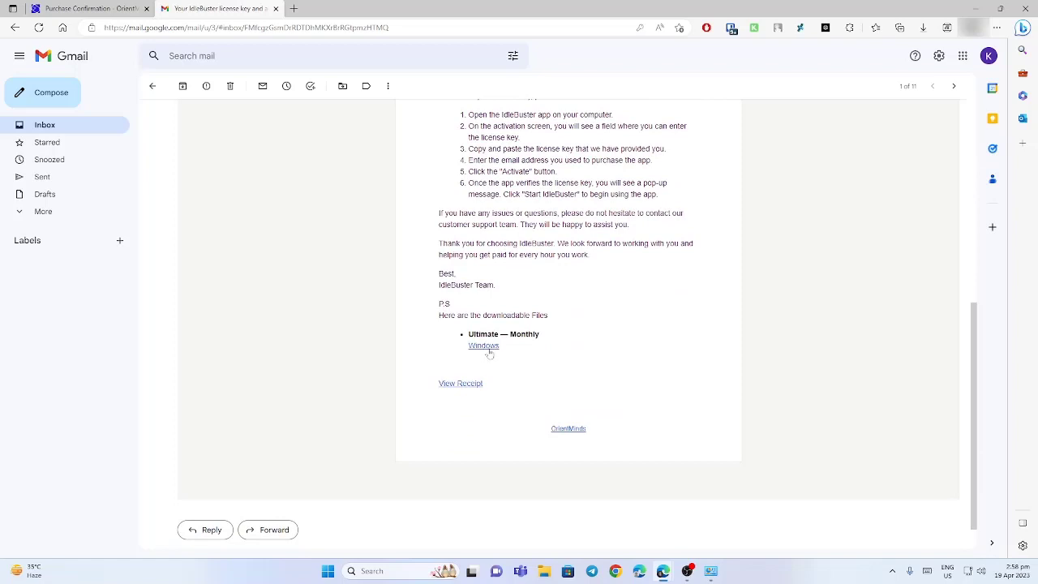
left_click_drag(507, 347, 477, 345)
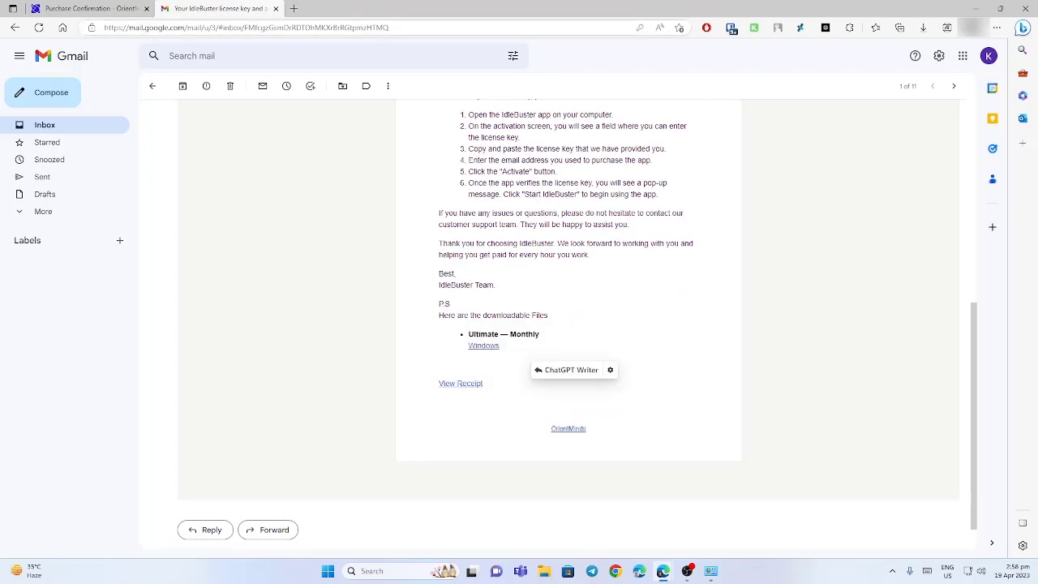
left_click(97, 8)
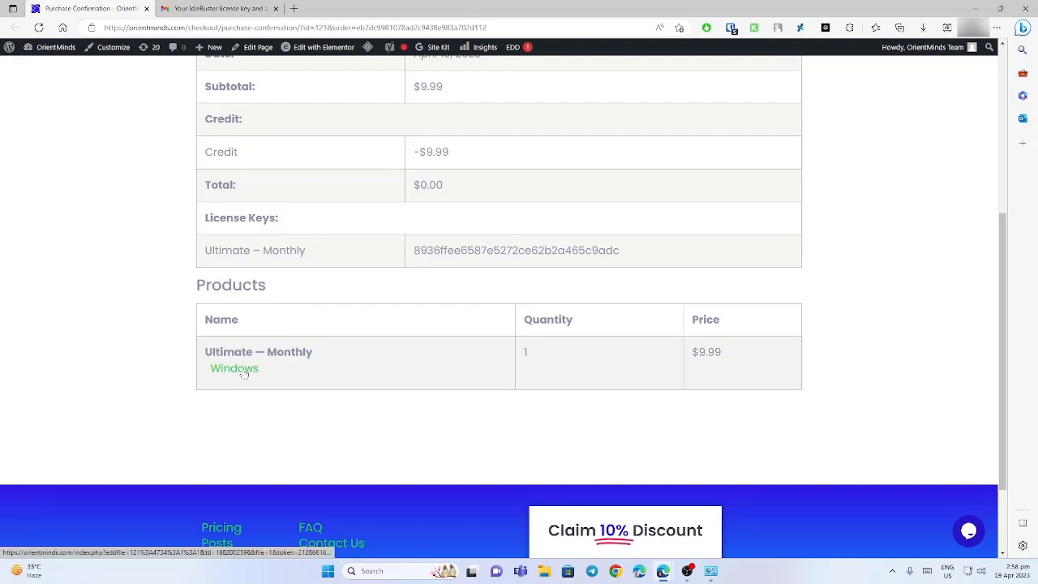
Download the Windows version, saving IdleBuster-Ultimate.zip to the Desktop
left_click(244, 373)
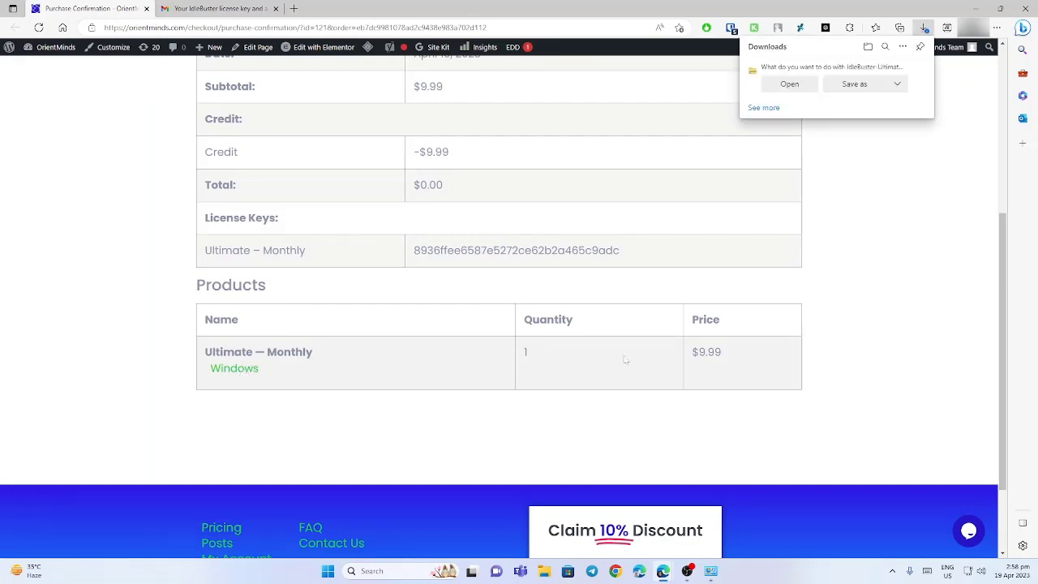
left_click(845, 86)
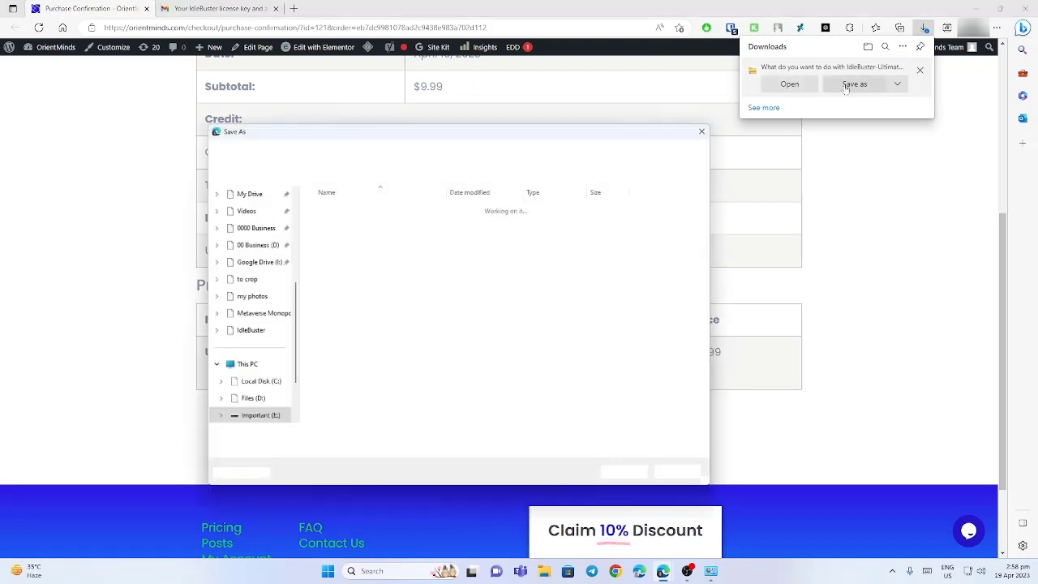
scroll(248, 325, "up", 5)
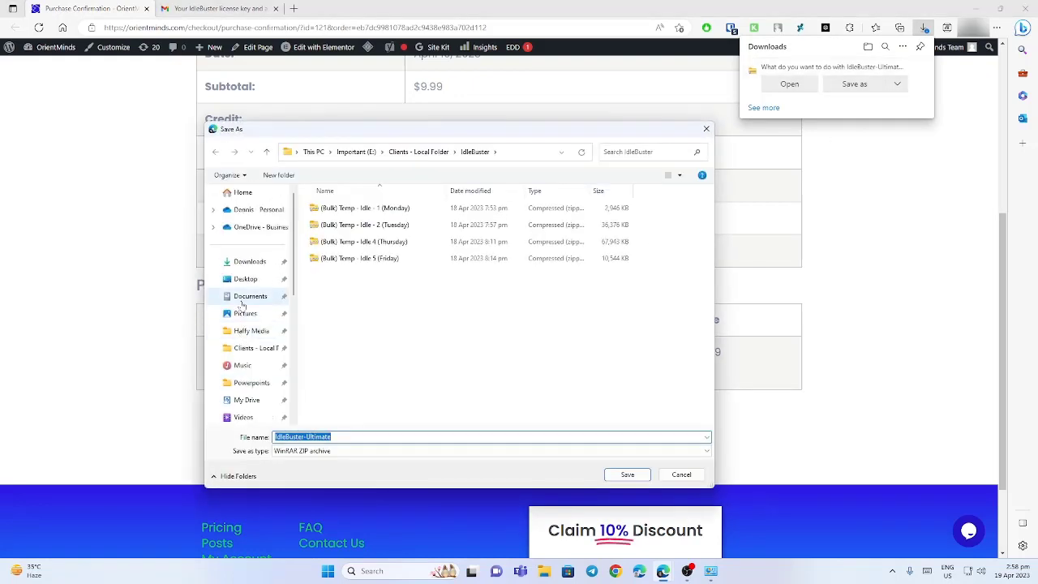
left_click(246, 280)
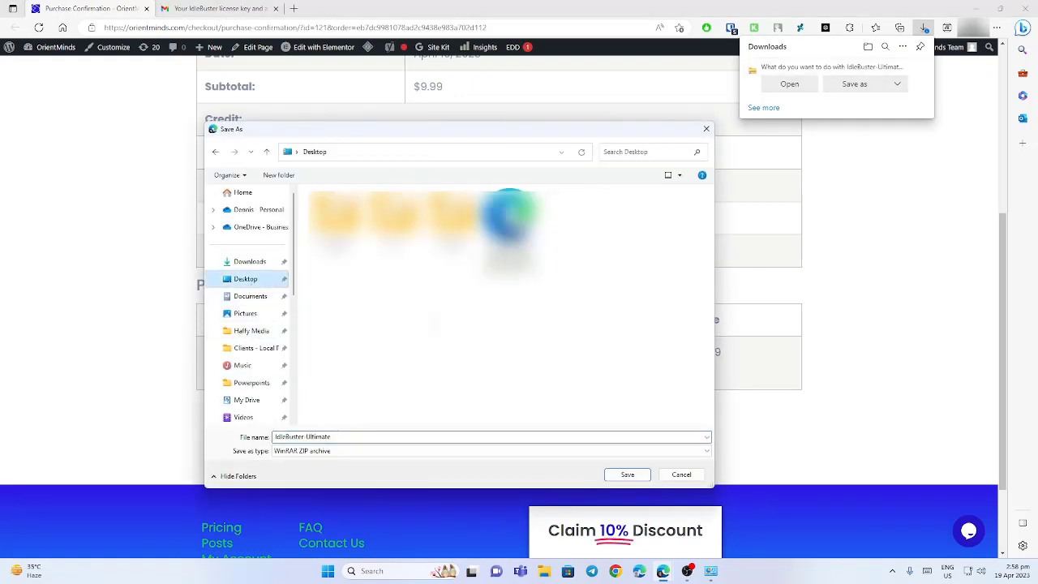
left_click(627, 475)
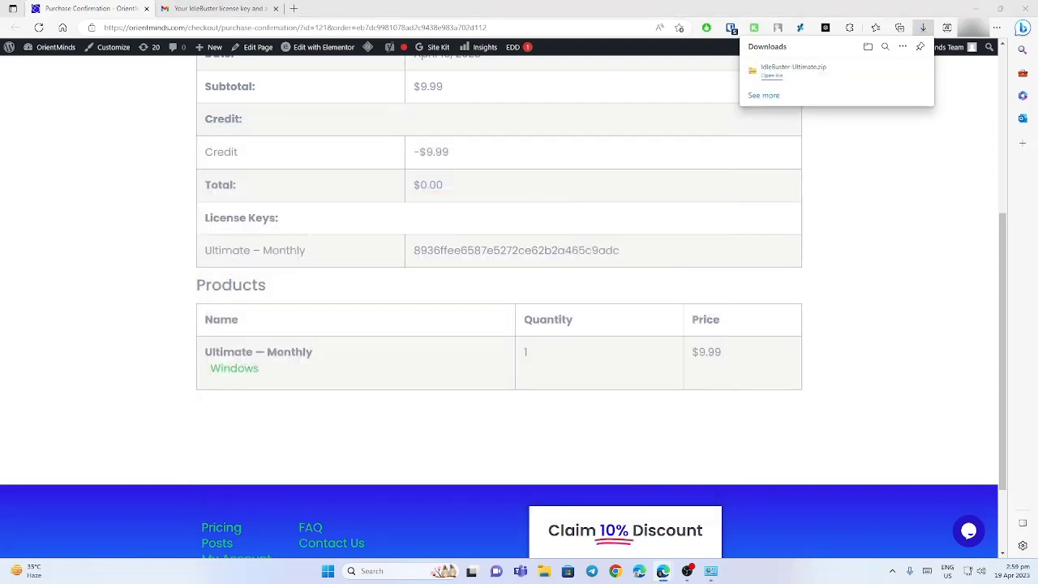
mouse_move(819, 71)
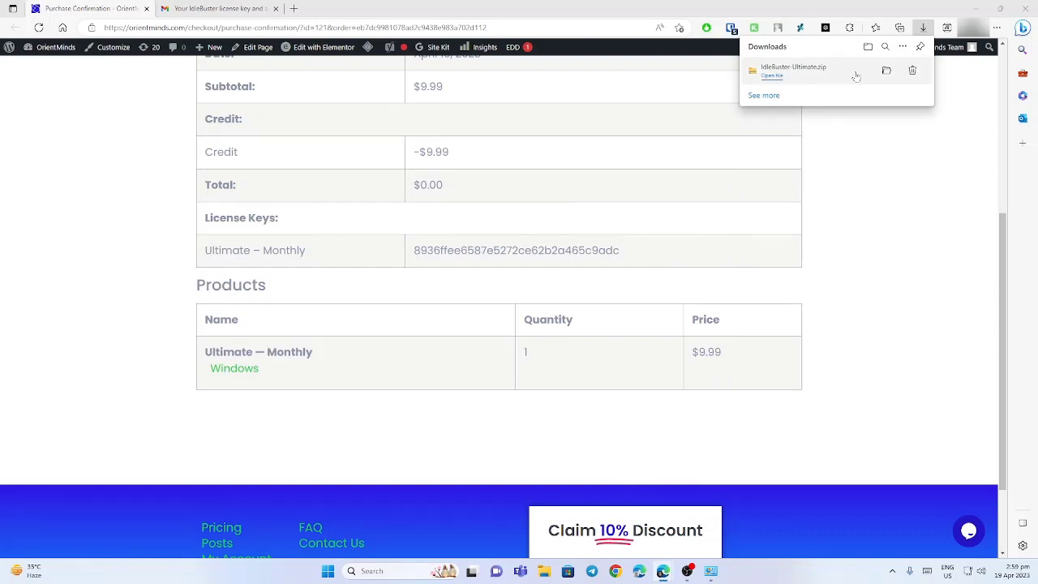
Show the zip in its folder, open it and its IdleBuster Ultimate folder, and select IdleBuster_Ultimate_Setup
left_click(886, 70)
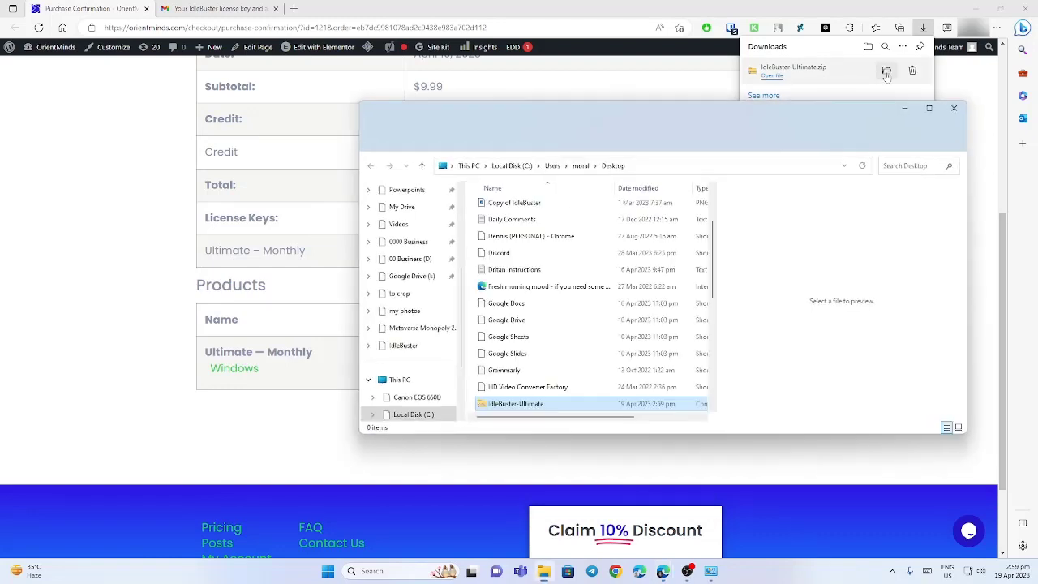
scroll(590, 365, "down", 4)
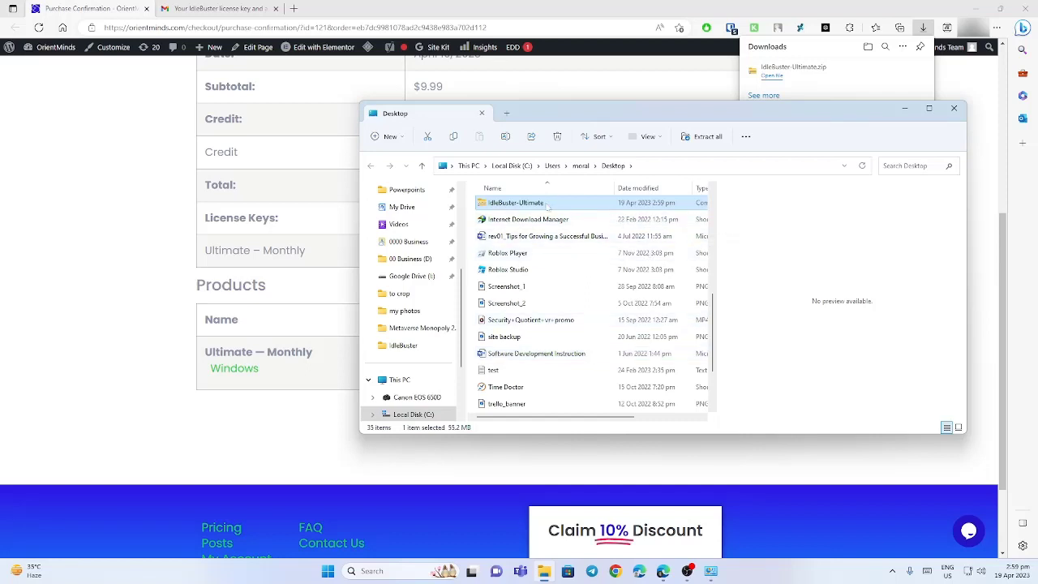
double_click(544, 204)
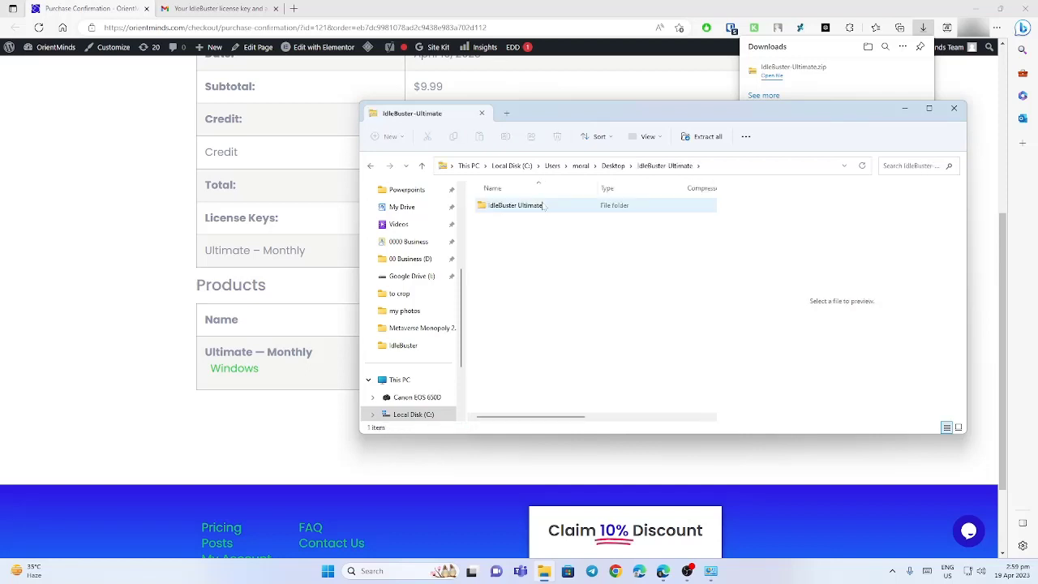
double_click(541, 205)
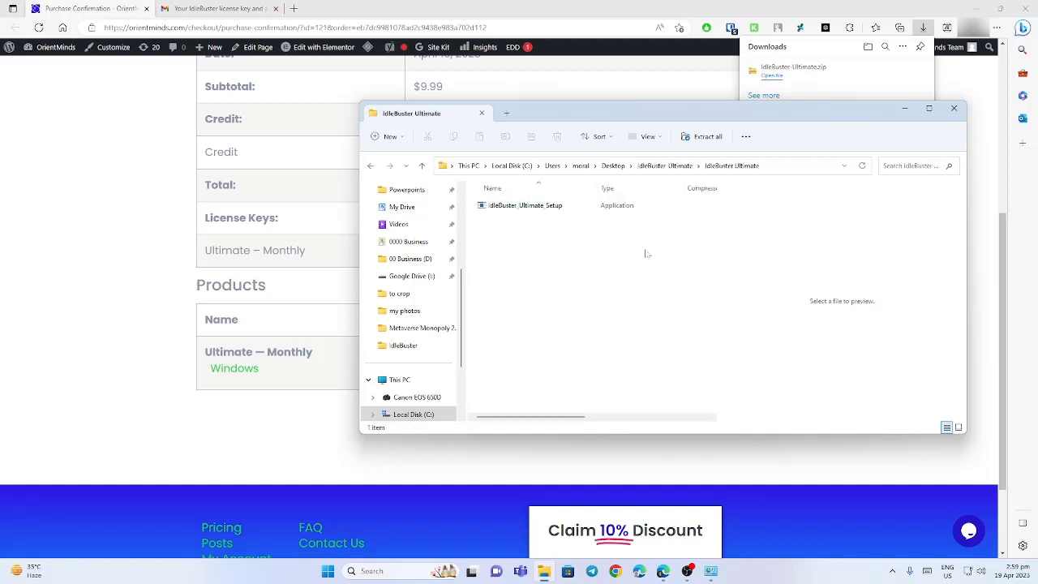
left_click(514, 212)
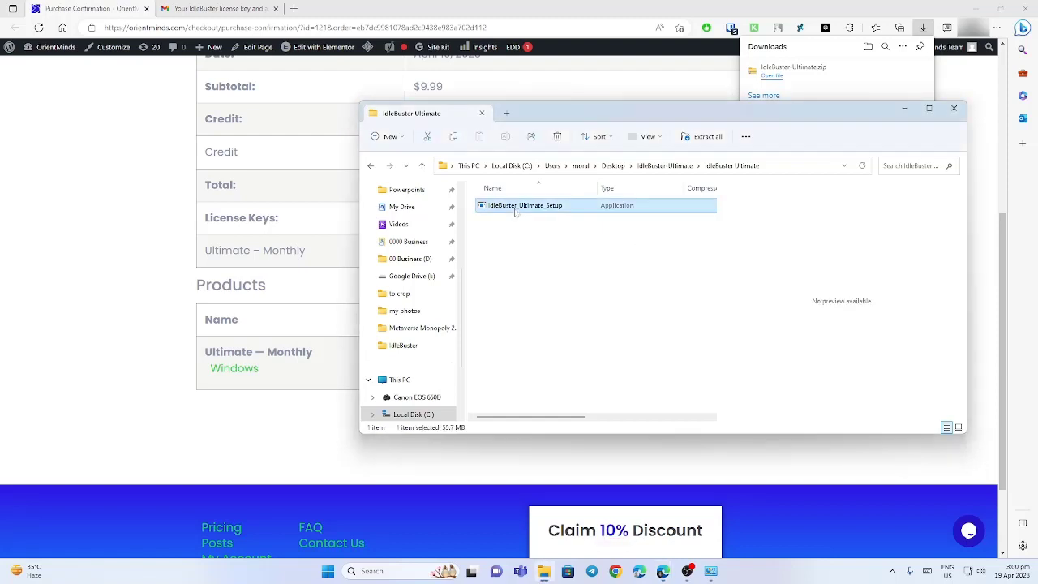
Launch the setup and run it anyway past the SmartScreen warning
key("Return")
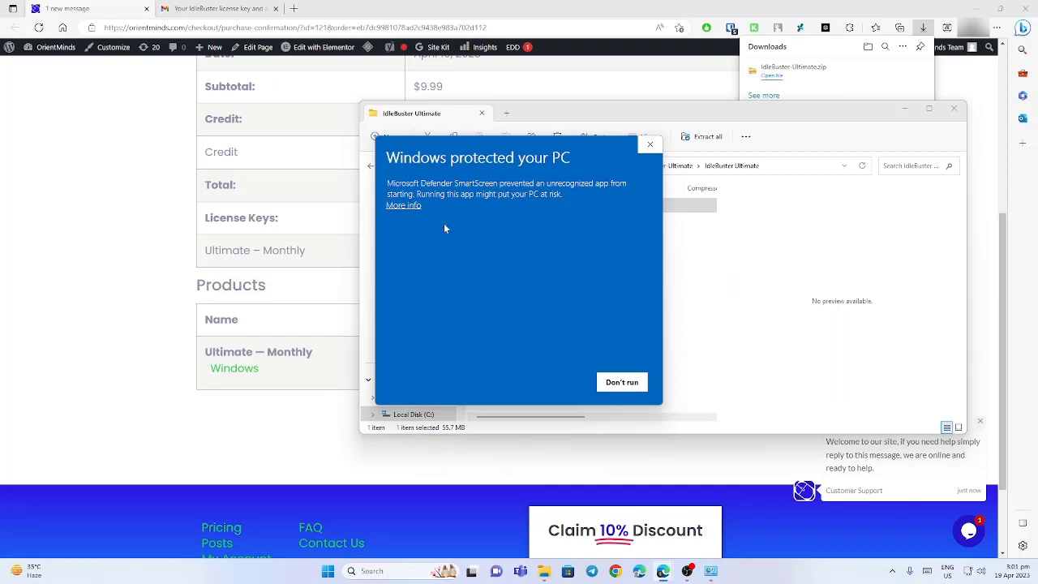
left_click(405, 207)
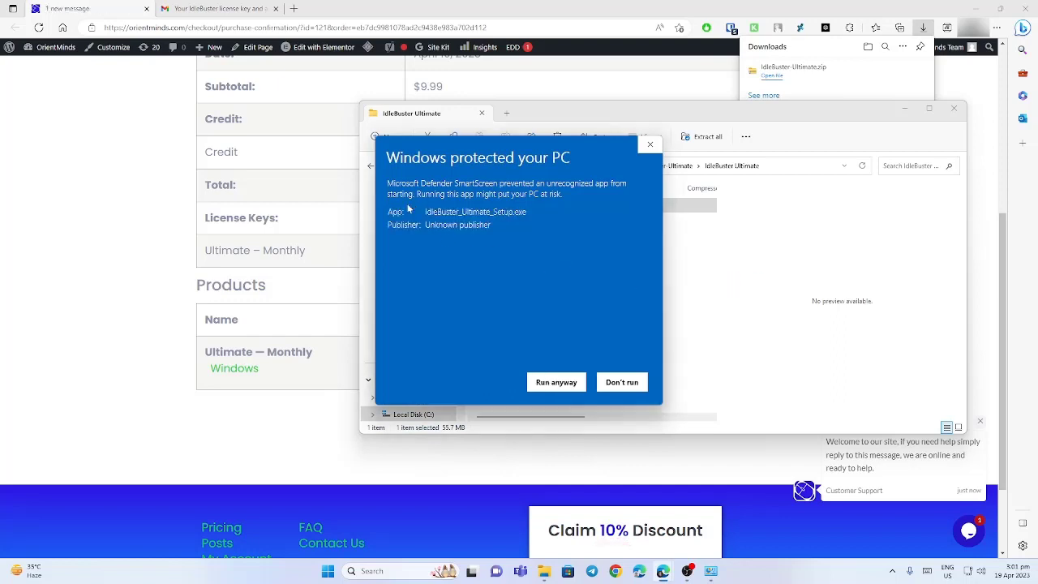
left_click(561, 381)
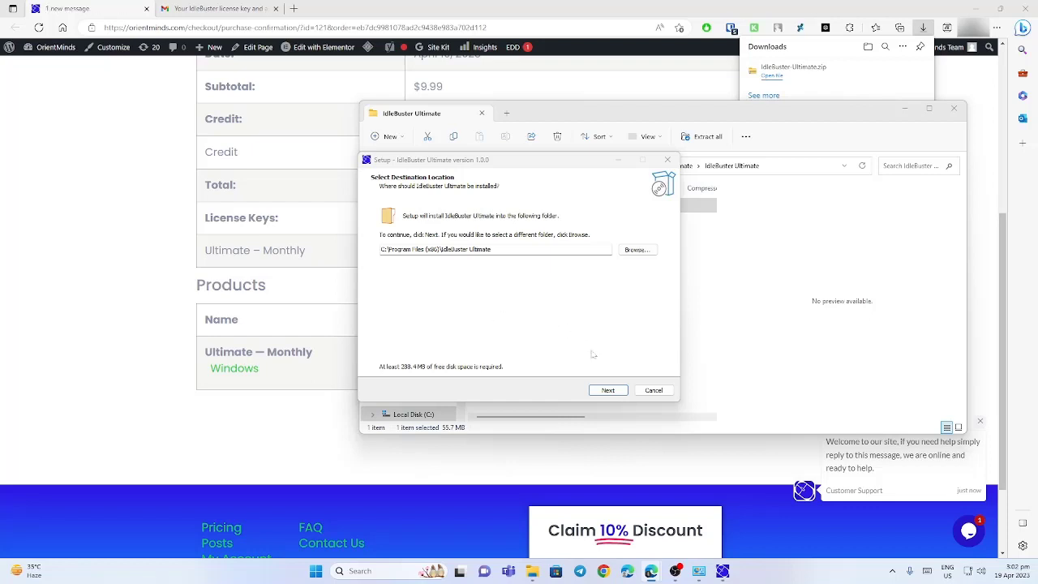
Install to the default folder without a desktop shortcut, finishing without launching the app
left_click(607, 391)
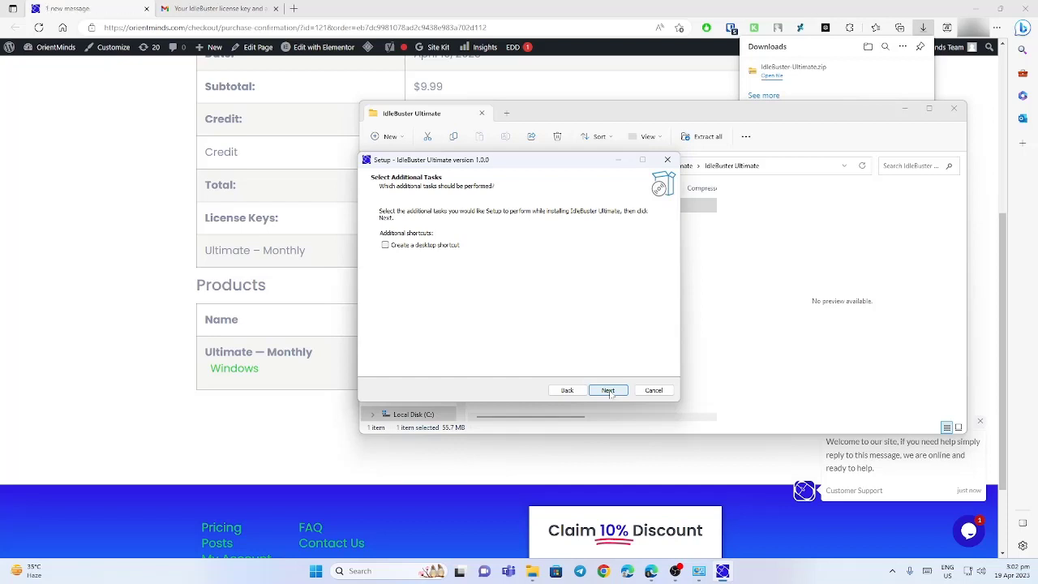
left_click(610, 391)
left_click(609, 393)
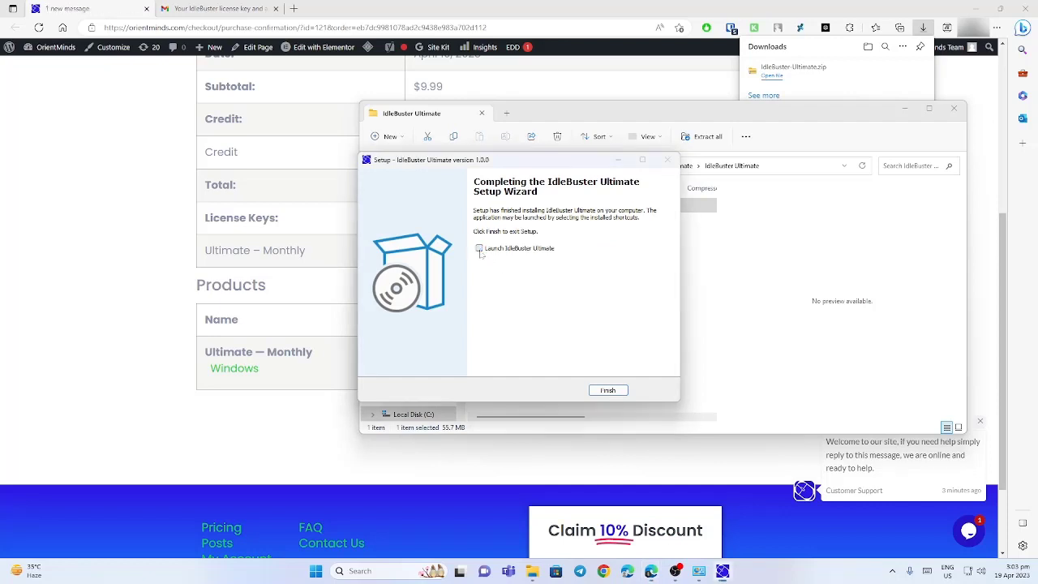
left_click(480, 250)
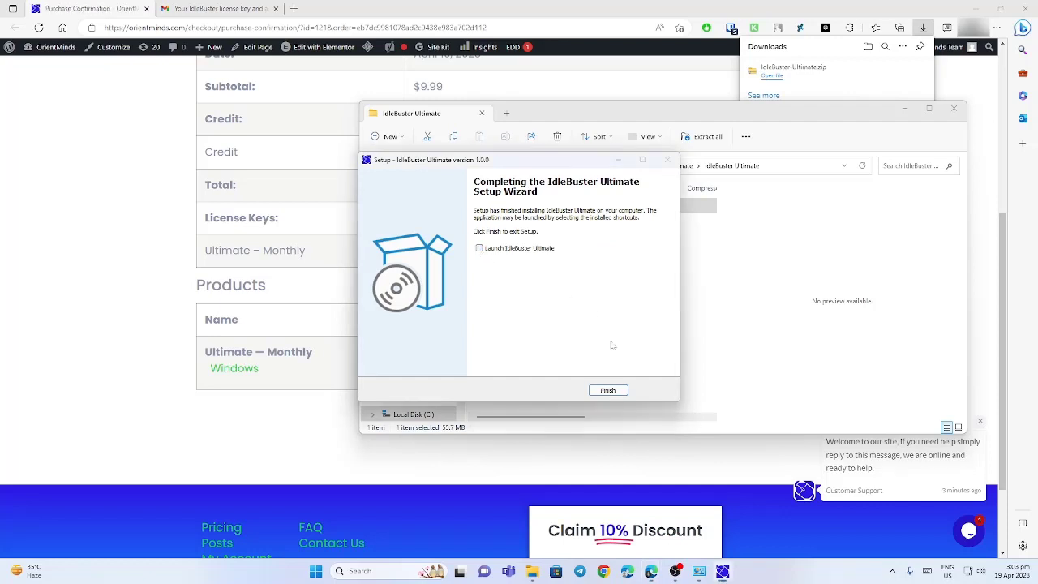
left_click(609, 390)
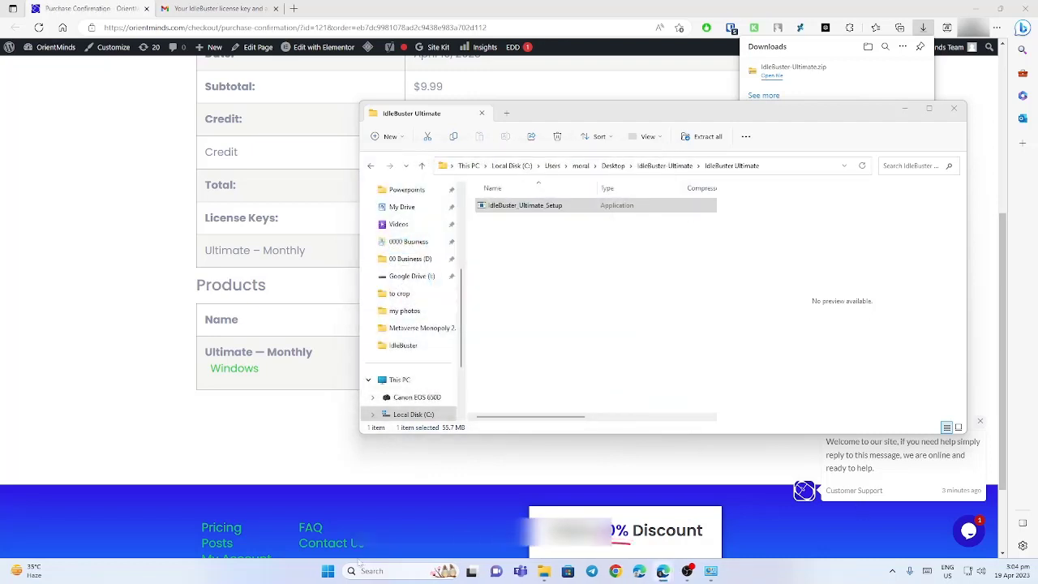
Search the Start menu for idlebuster and run IdleBuster Ultimate as administrator
left_click(328, 571)
type("idlebuster")
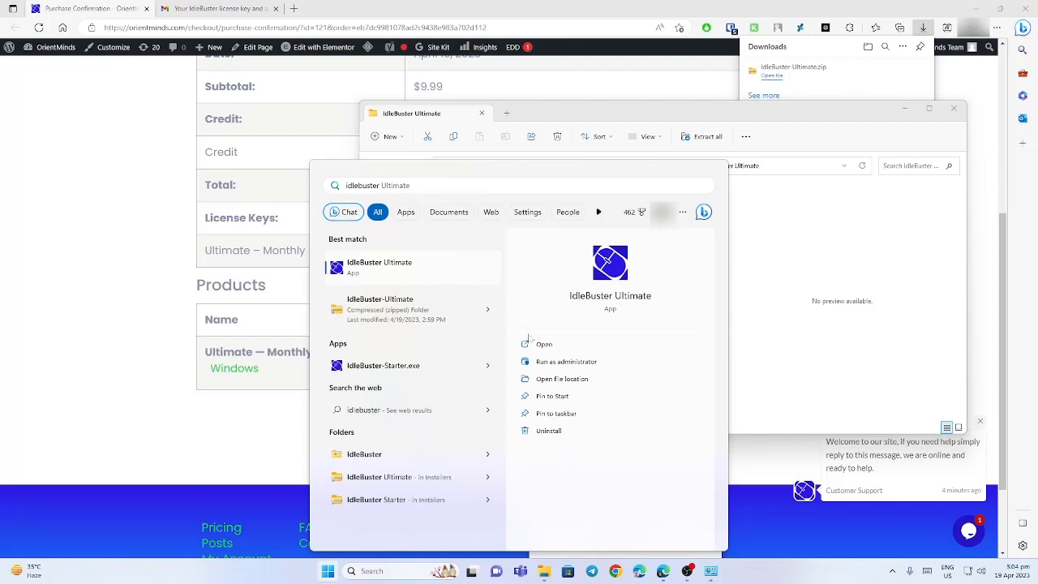
left_click(565, 362)
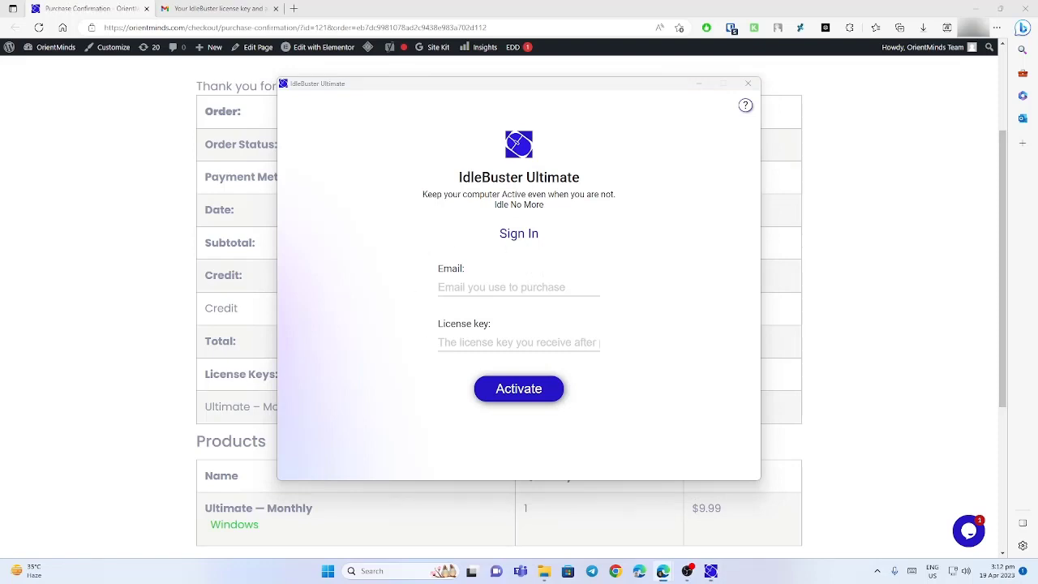
left_click(502, 287)
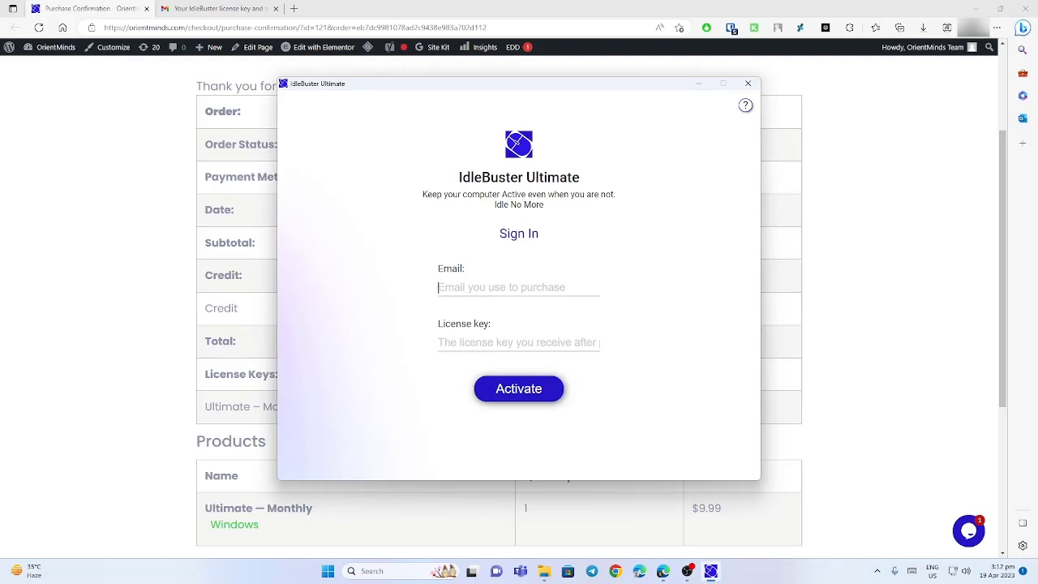
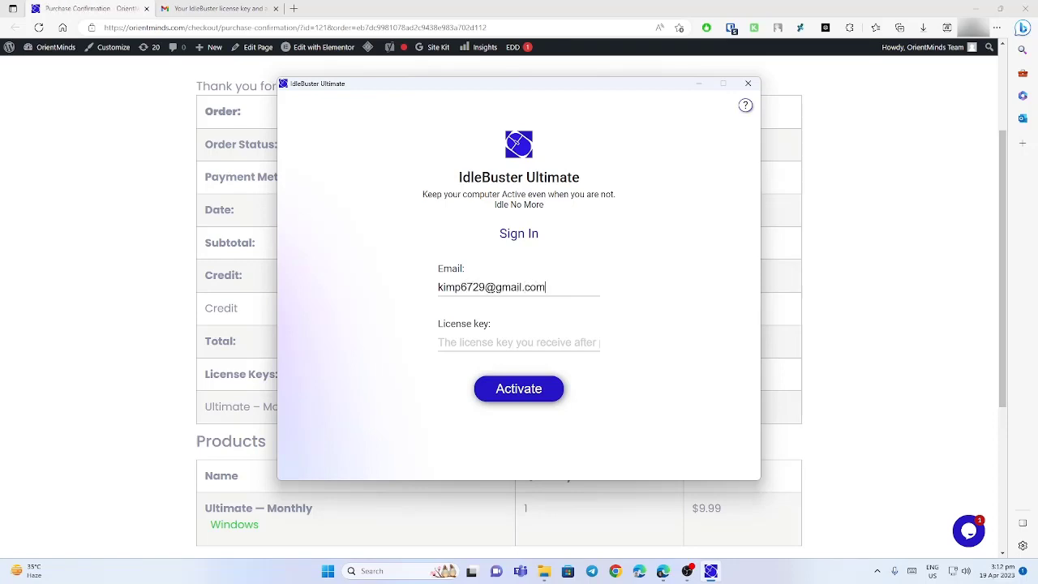
left_click(497, 396)
Copy the license key from the purchase email, paste it into License key, and activate
left_click(258, 403)
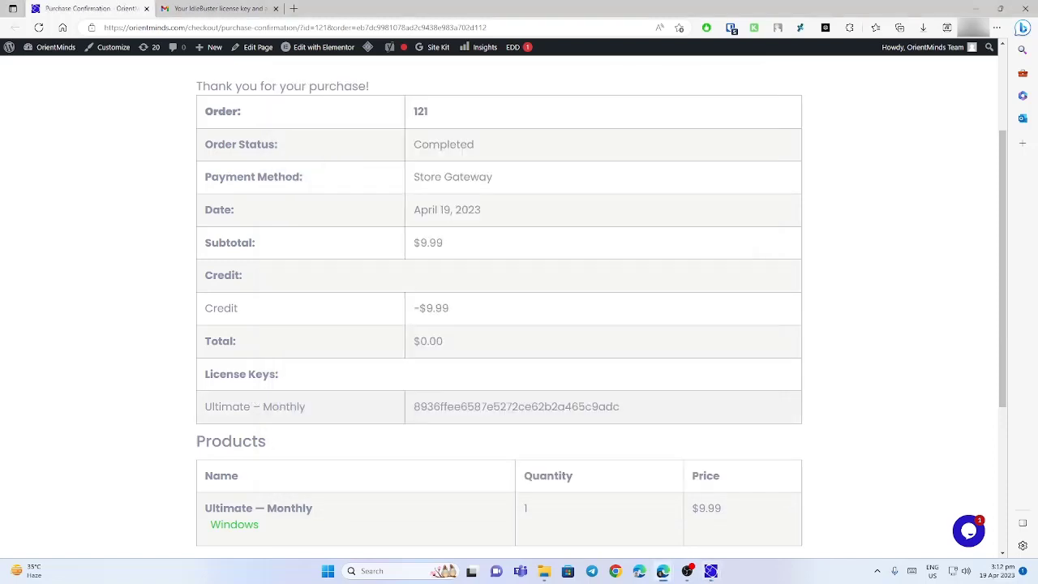
left_click_drag(408, 408, 619, 406)
key("ctrl+Tab")
scroll(565, 354, "up", 3)
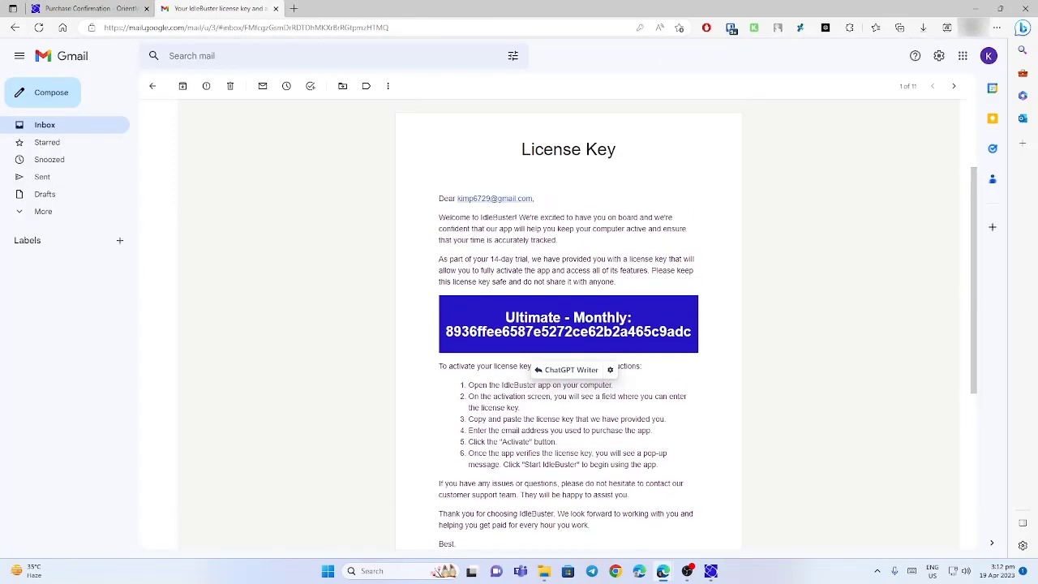
left_click_drag(445, 332, 685, 332)
key("alt+Tab")
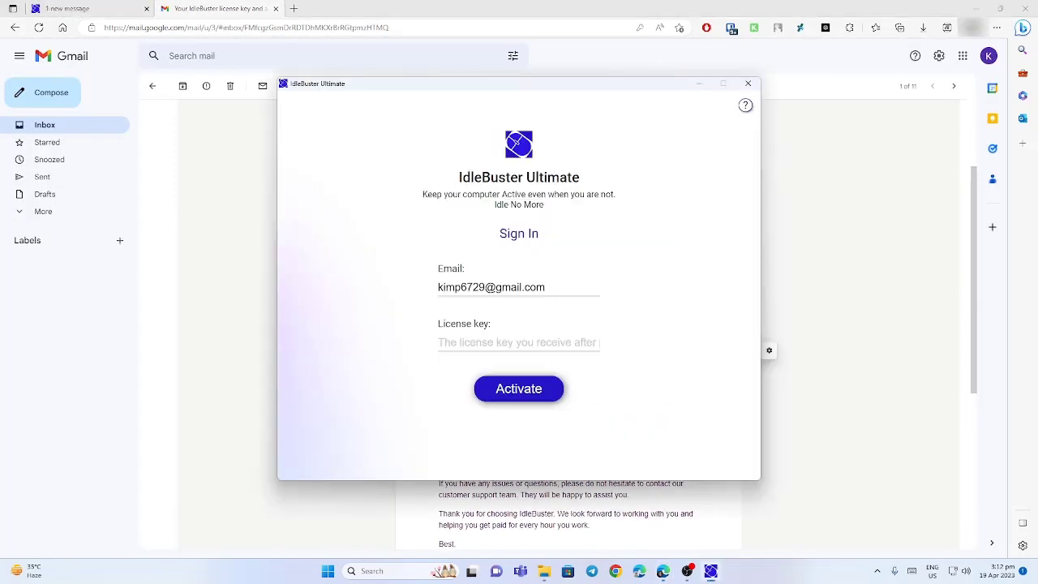
key("ctrl+v")
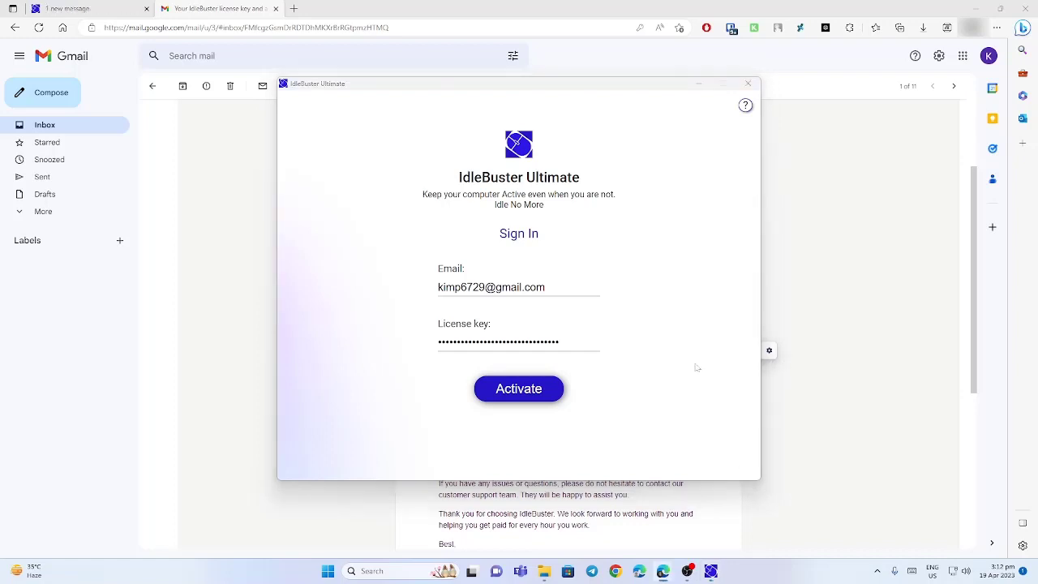
left_click(522, 392)
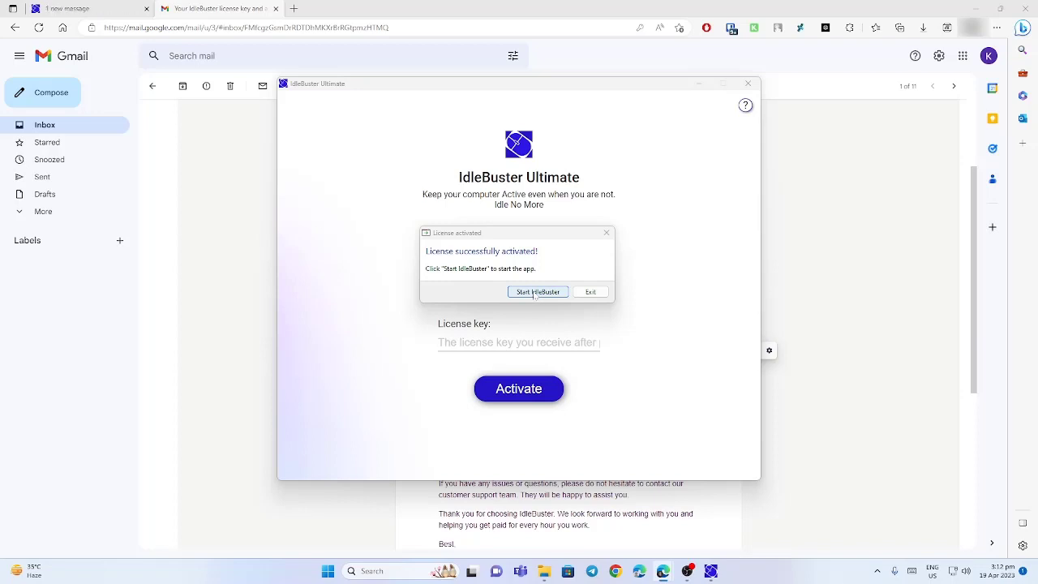
Start IdleBuster and open its tray icon menu of mouse, keyboard and scroll modes
left_click(536, 292)
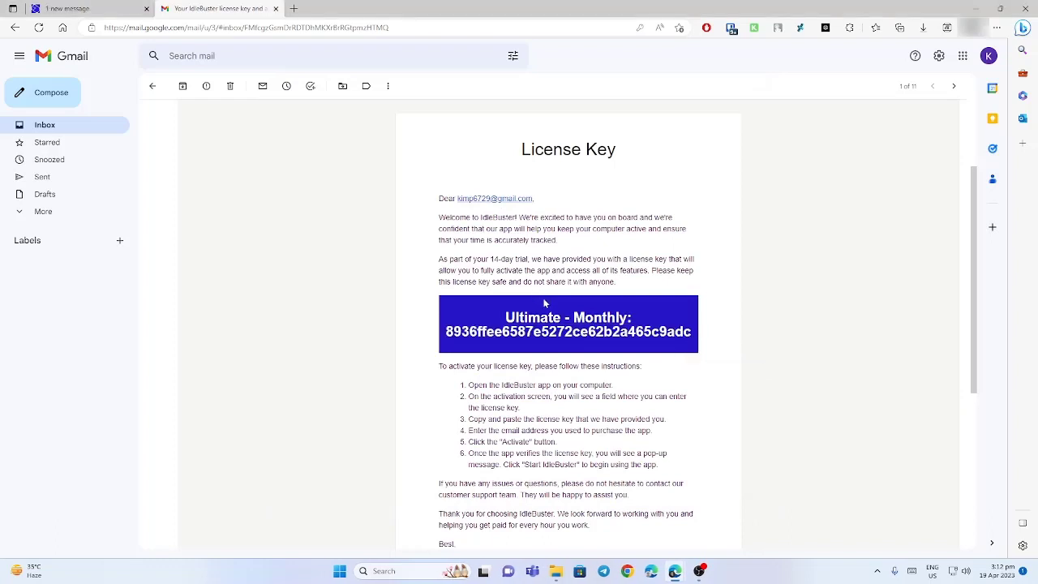
left_click(879, 572)
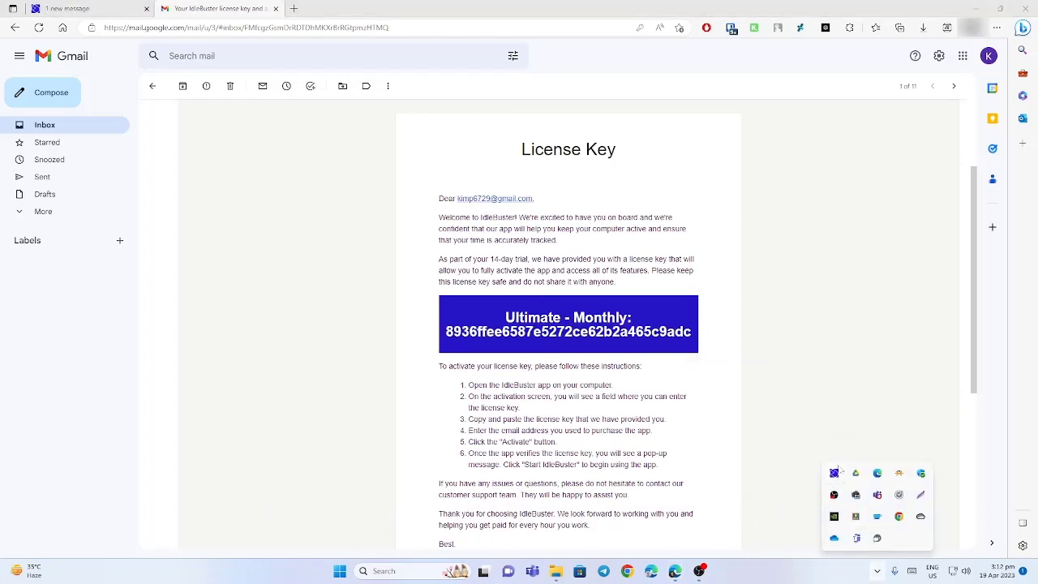
right_click(834, 472)
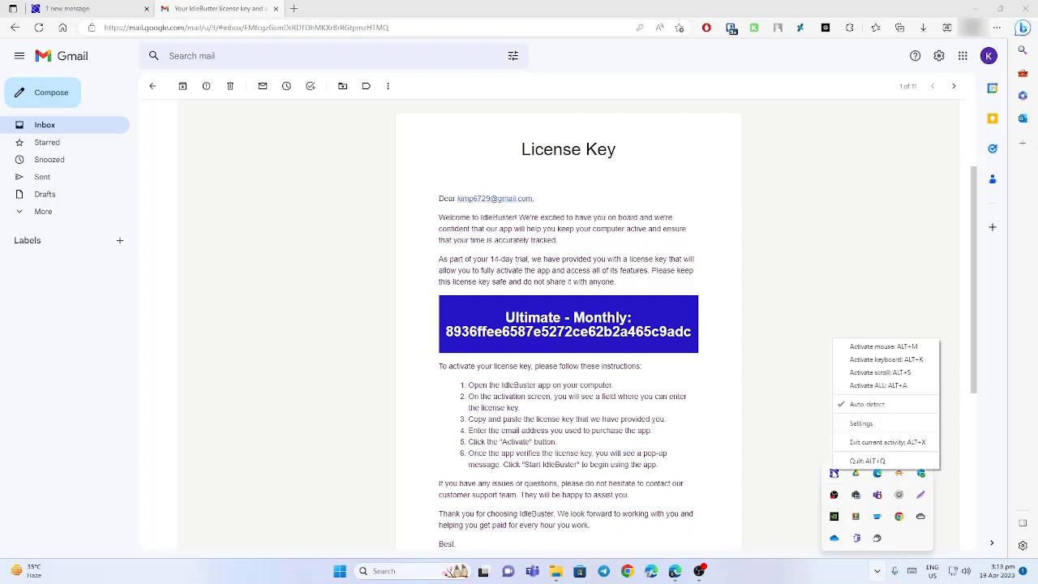